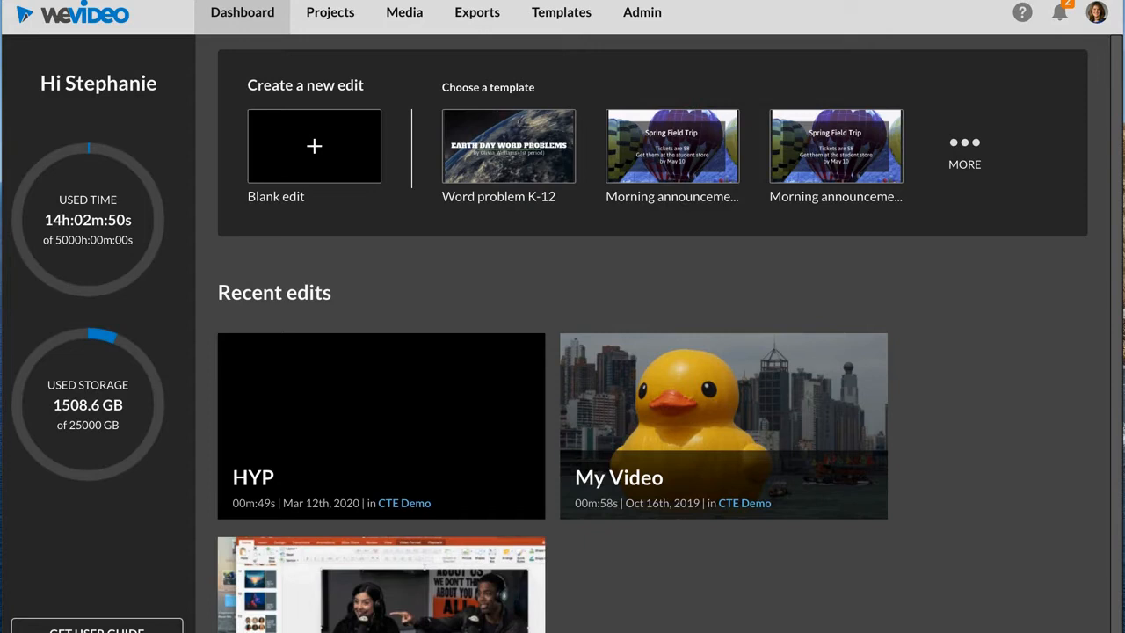
# - Create a new Personal project titled "Video Tutorial" without adding any existing media
pyautogui.click(331, 19)
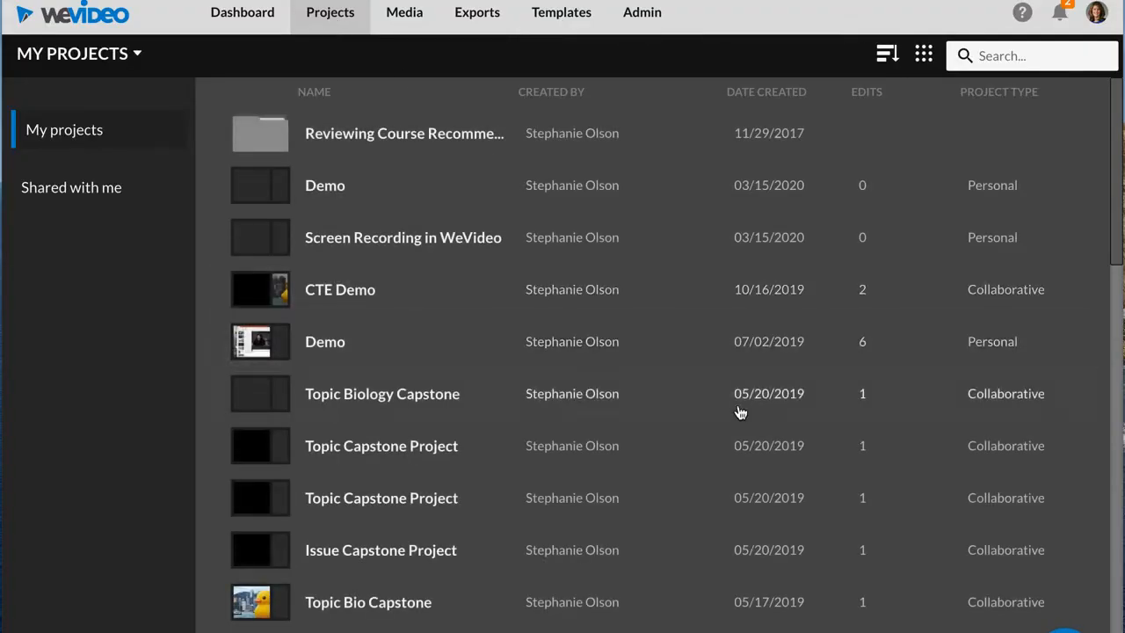
pyautogui.moveTo(1064, 631)
pyautogui.click(1065, 592)
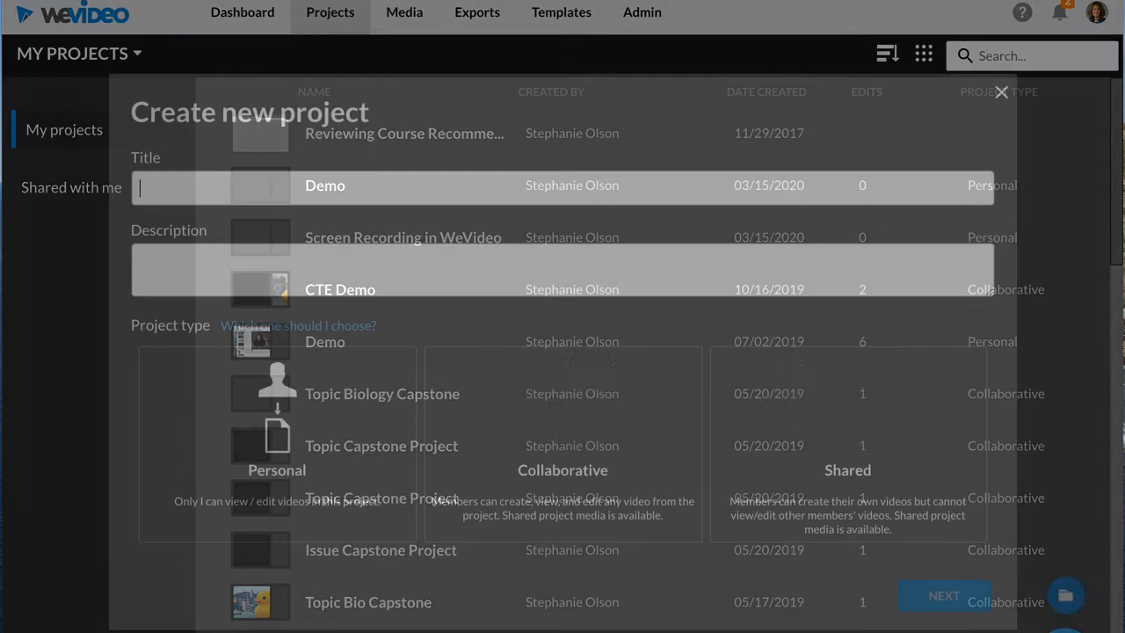
pyautogui.click(627, 425)
pyautogui.write('V')
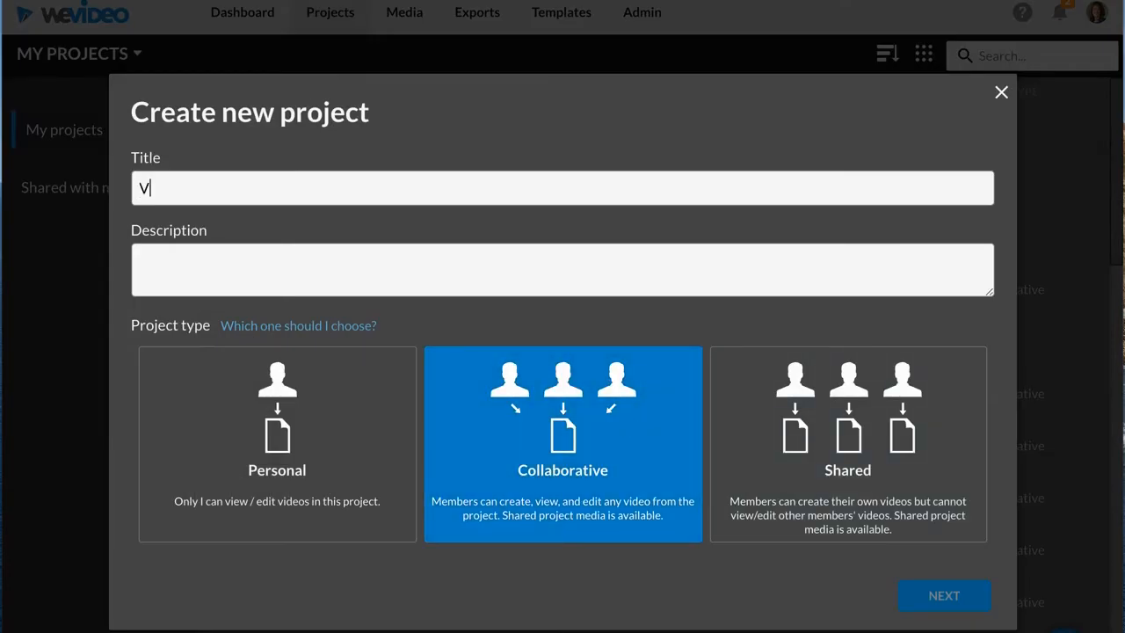
pyautogui.write('ideo Tutorial')
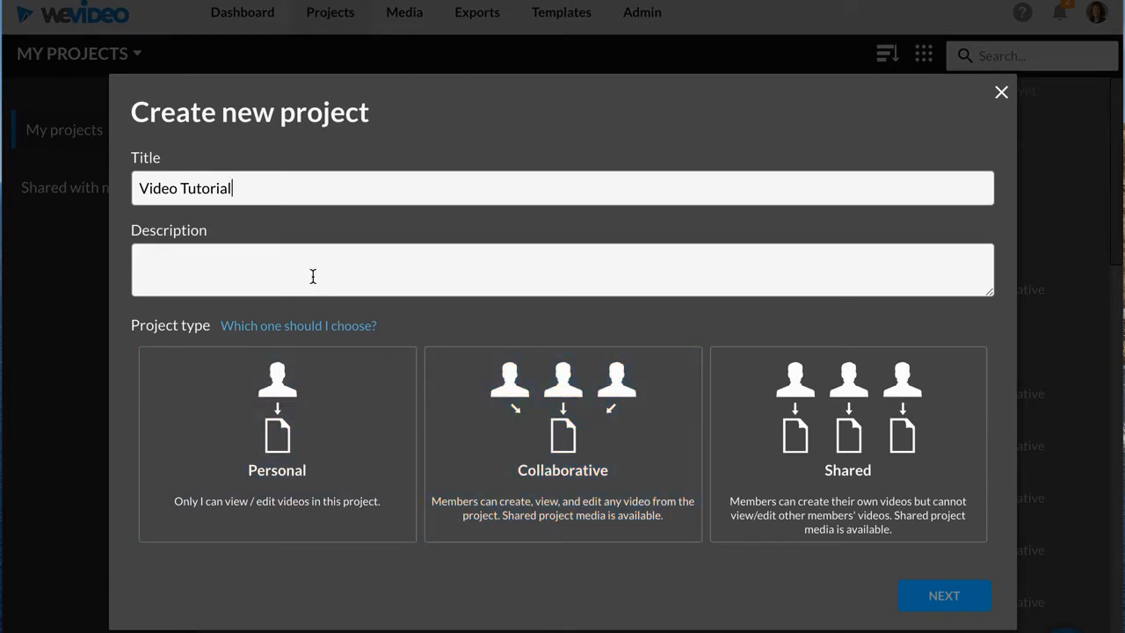
pyautogui.click(290, 464)
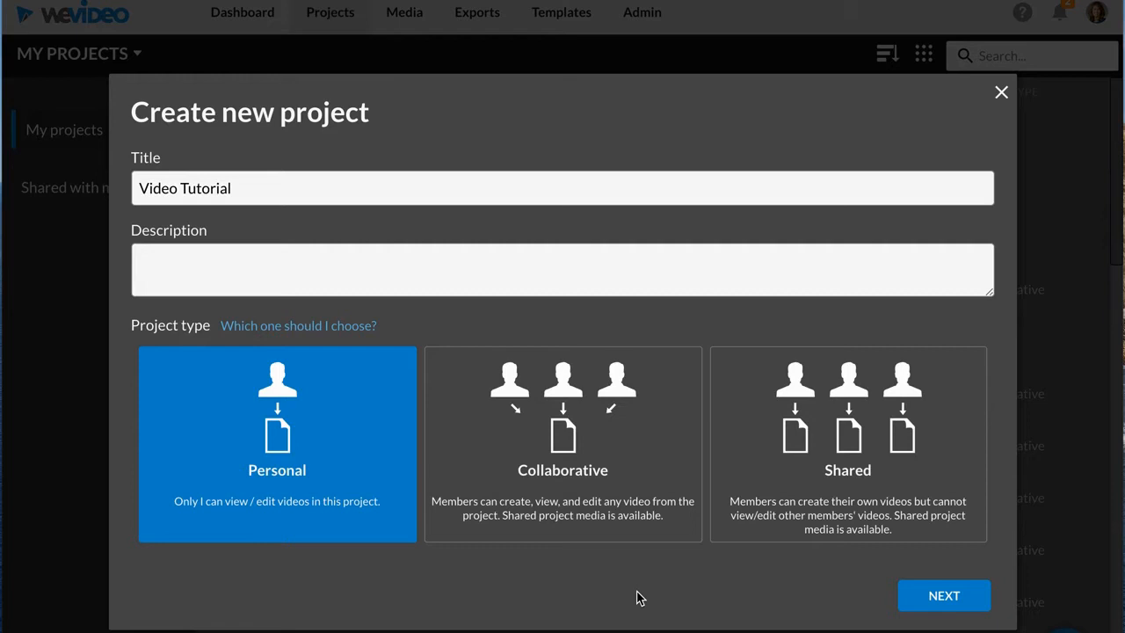
pyautogui.click(937, 596)
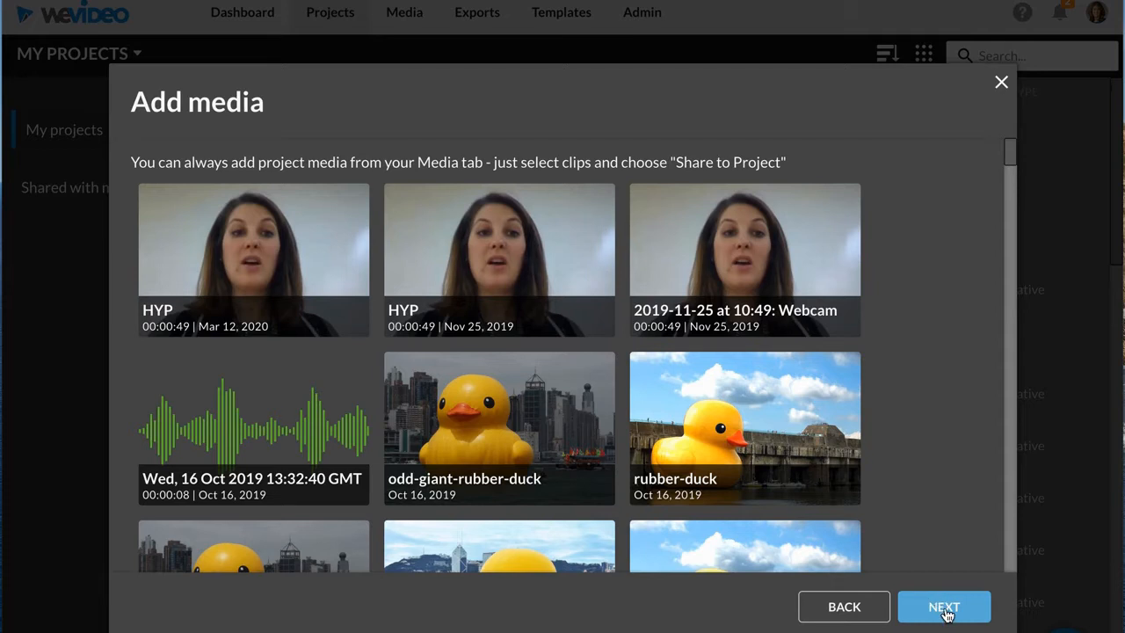
pyautogui.click(948, 608)
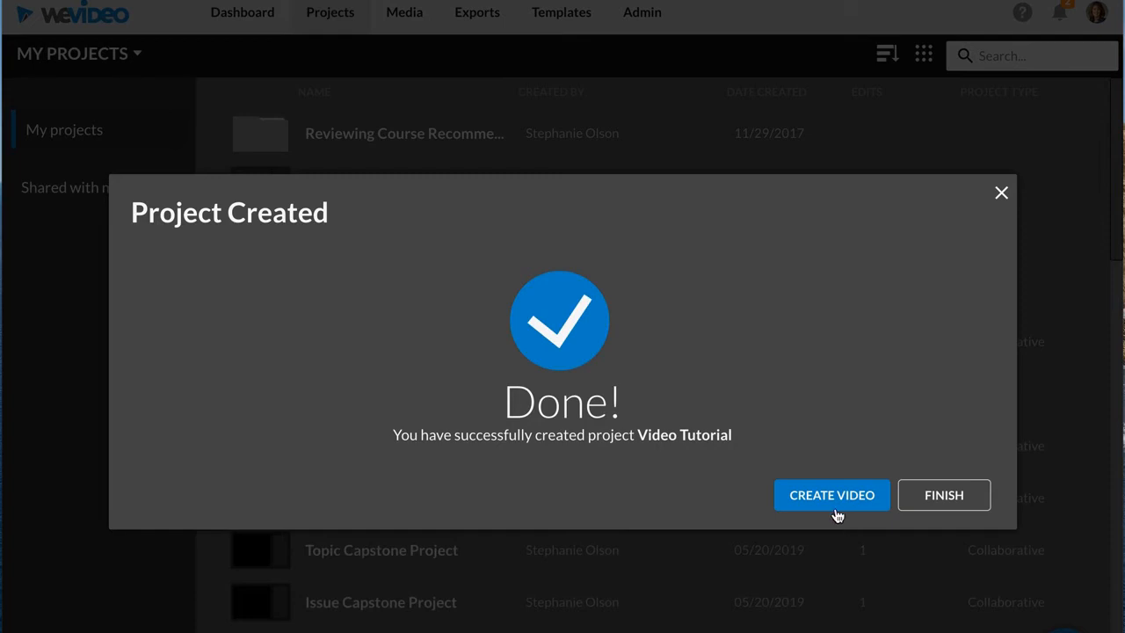
# - Create a video in the new project starting from a blank edit
pyautogui.click(831, 495)
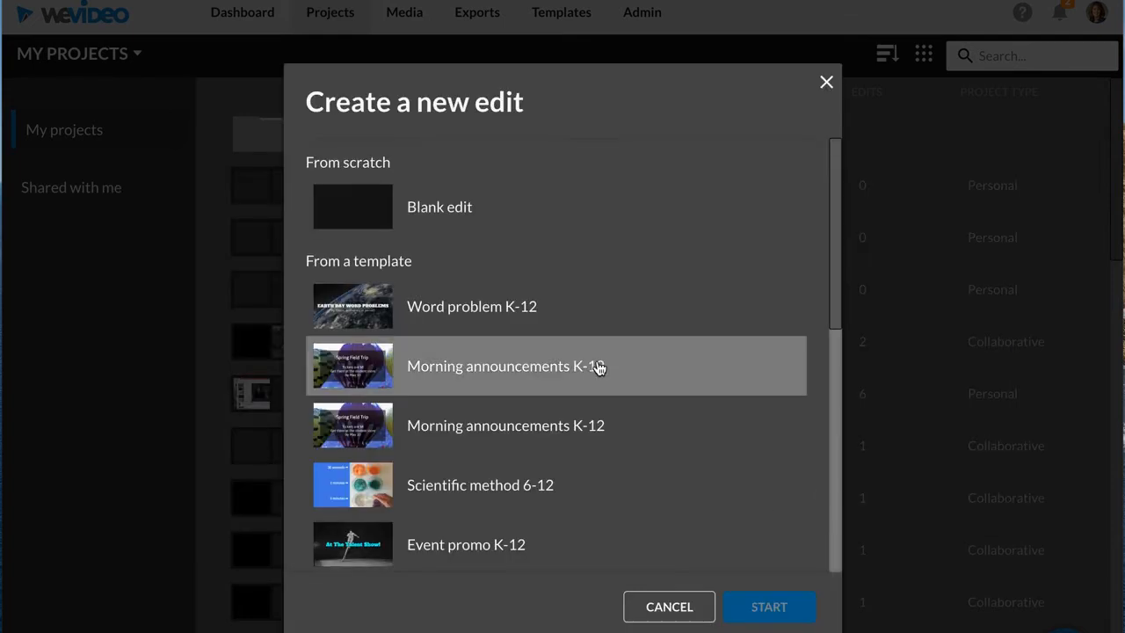
pyautogui.click(452, 218)
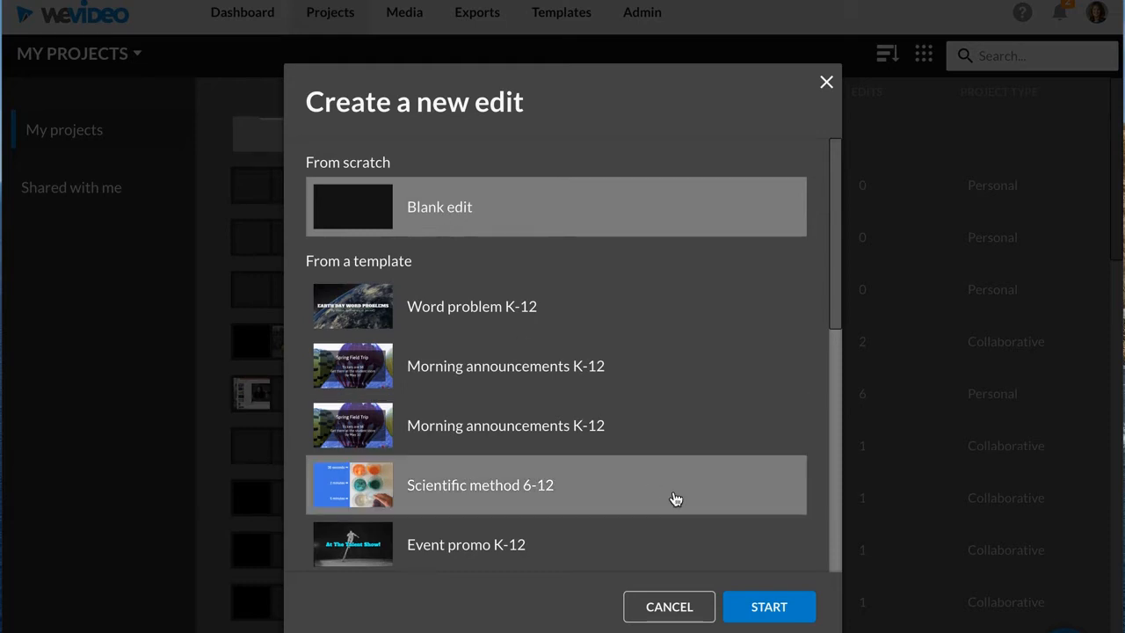
pyautogui.click(766, 610)
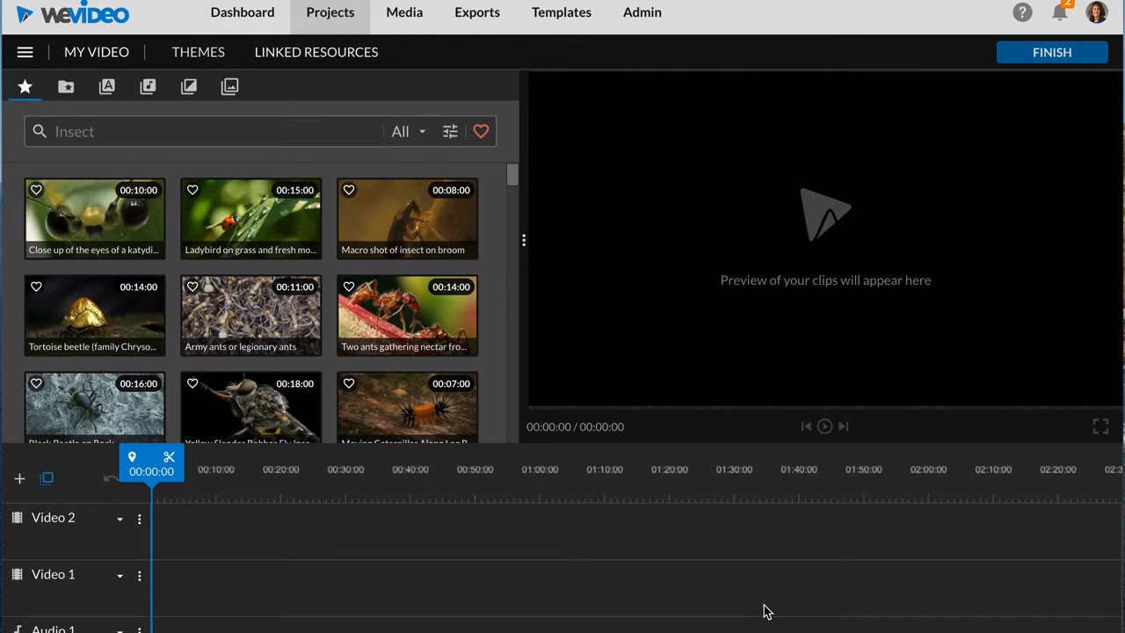
# - Set up a new recording in the project's media that captures only the screen
pyautogui.click(64, 88)
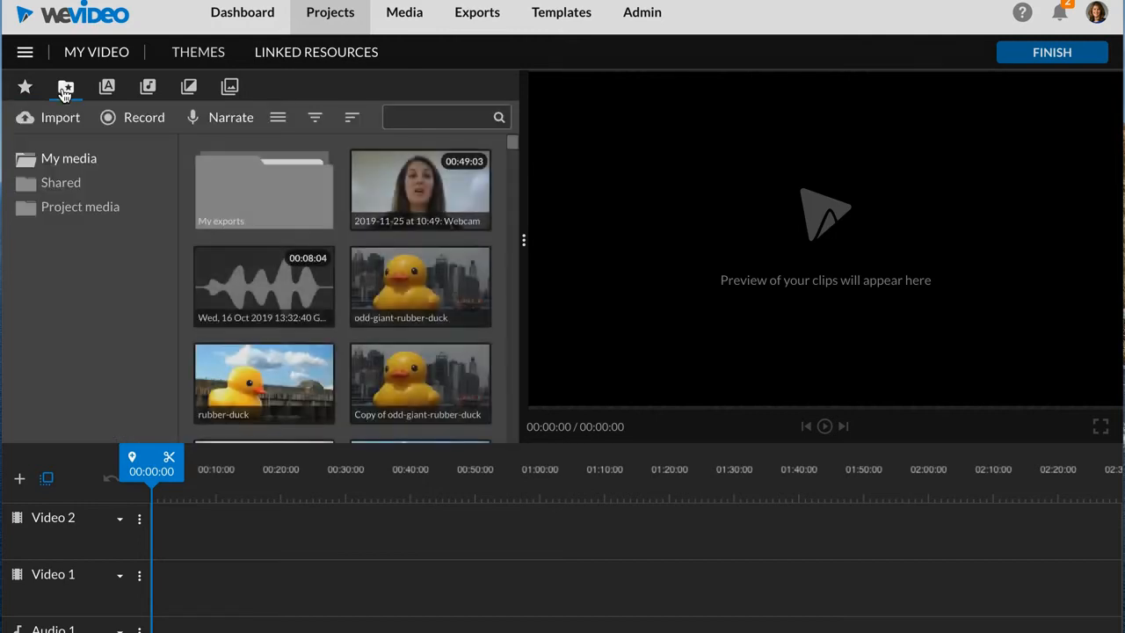
pyautogui.click(139, 123)
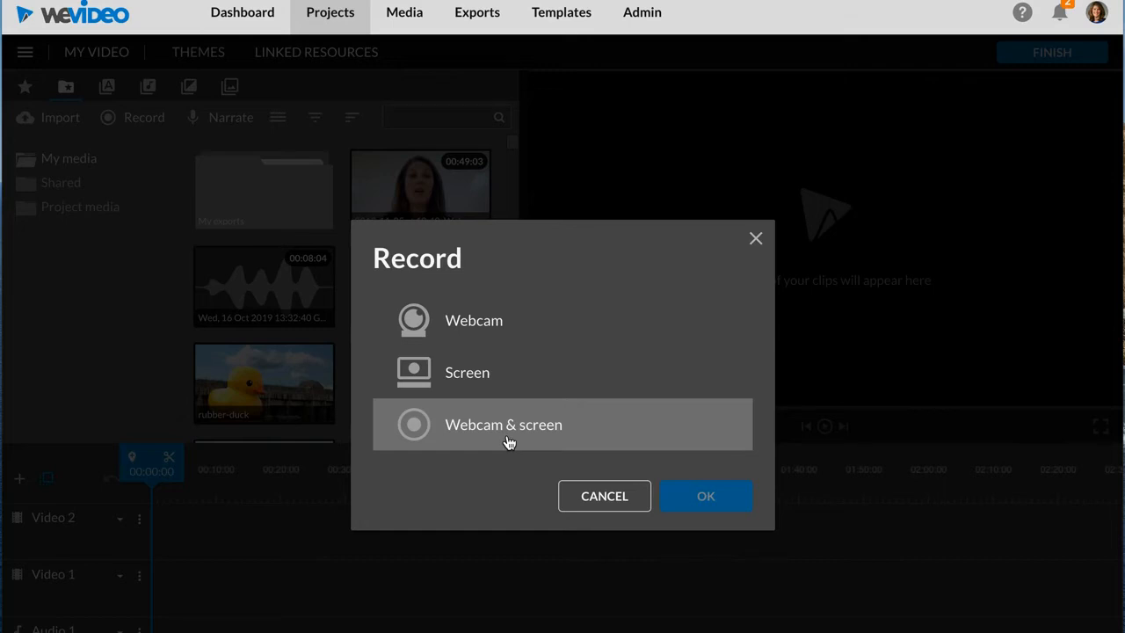
pyautogui.click(502, 378)
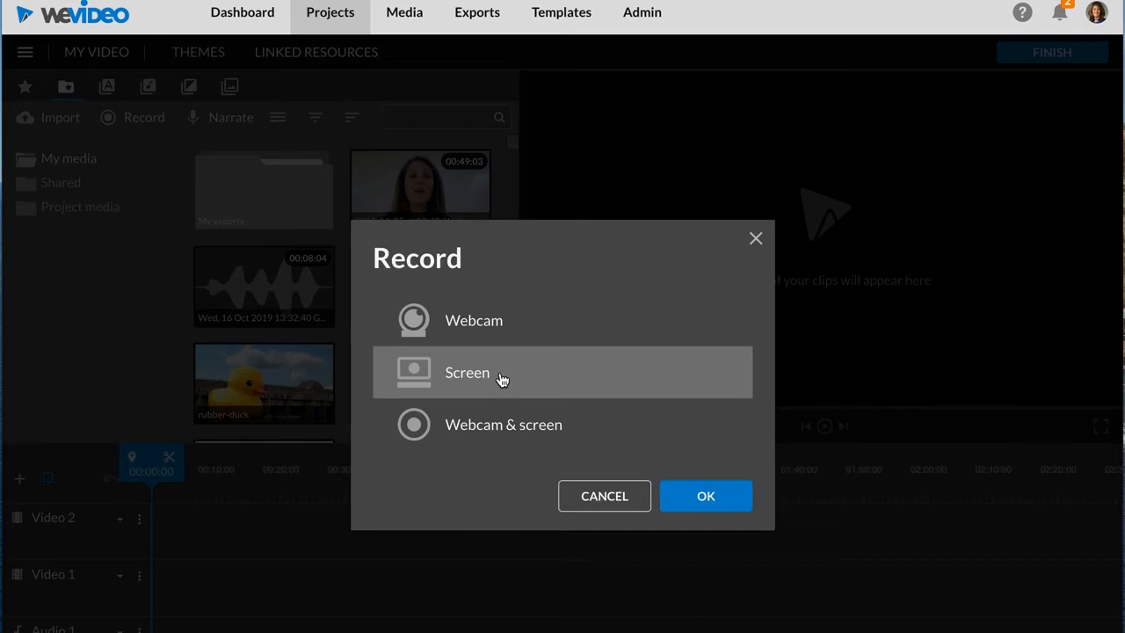
pyautogui.click(707, 497)
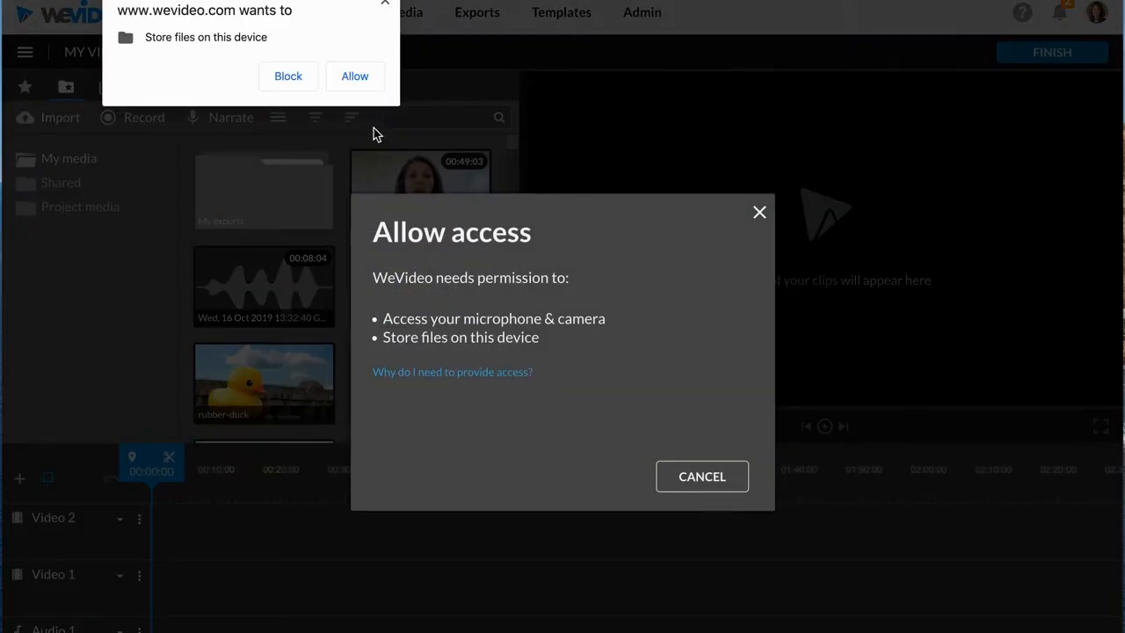
# - Allow WeVideo to store files on the device and grant it and Google Chrome the requested microphone access
pyautogui.click(355, 77)
pyautogui.click(354, 77)
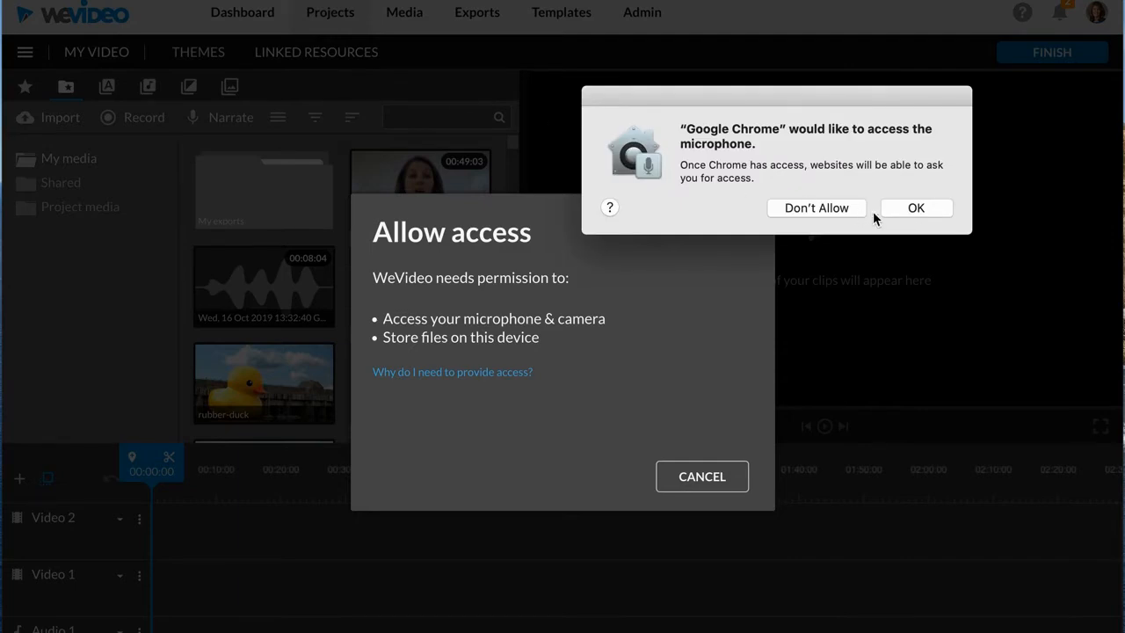
pyautogui.click(907, 207)
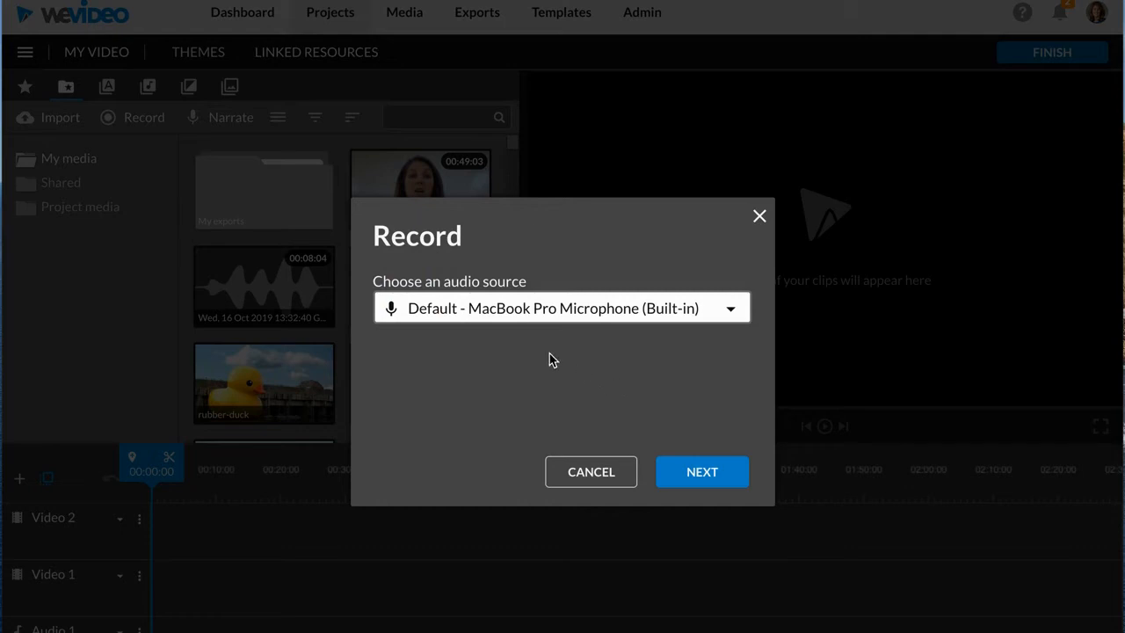
# - Keep the default MacBook Pro microphone as audio source and start recording by sharing the entire screen
pyautogui.click(738, 317)
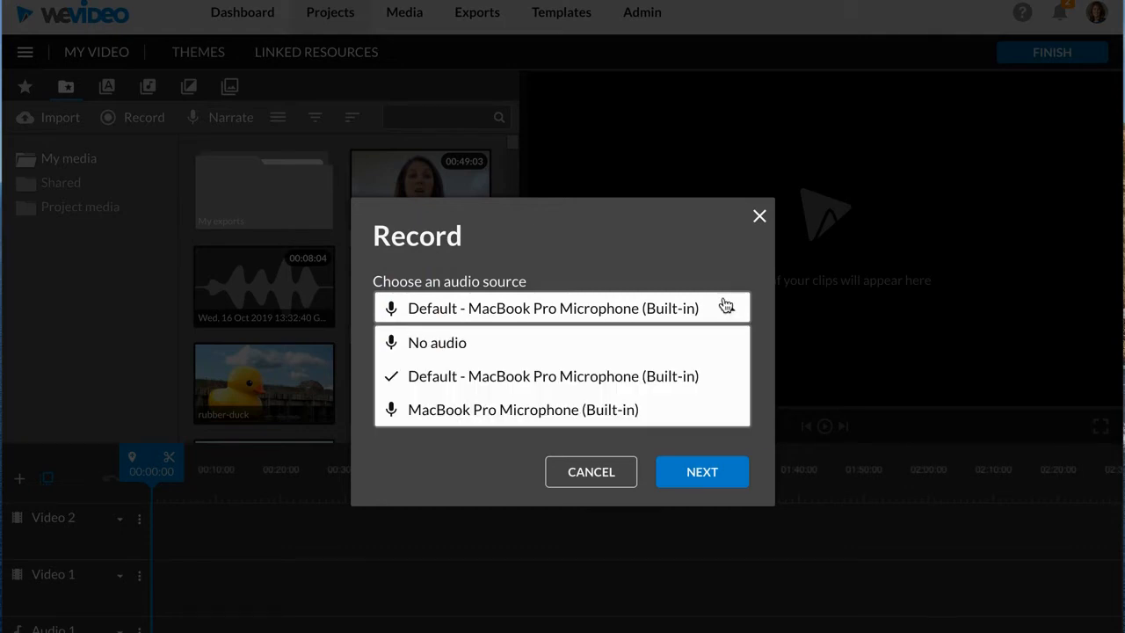
pyautogui.click(693, 257)
pyautogui.click(701, 472)
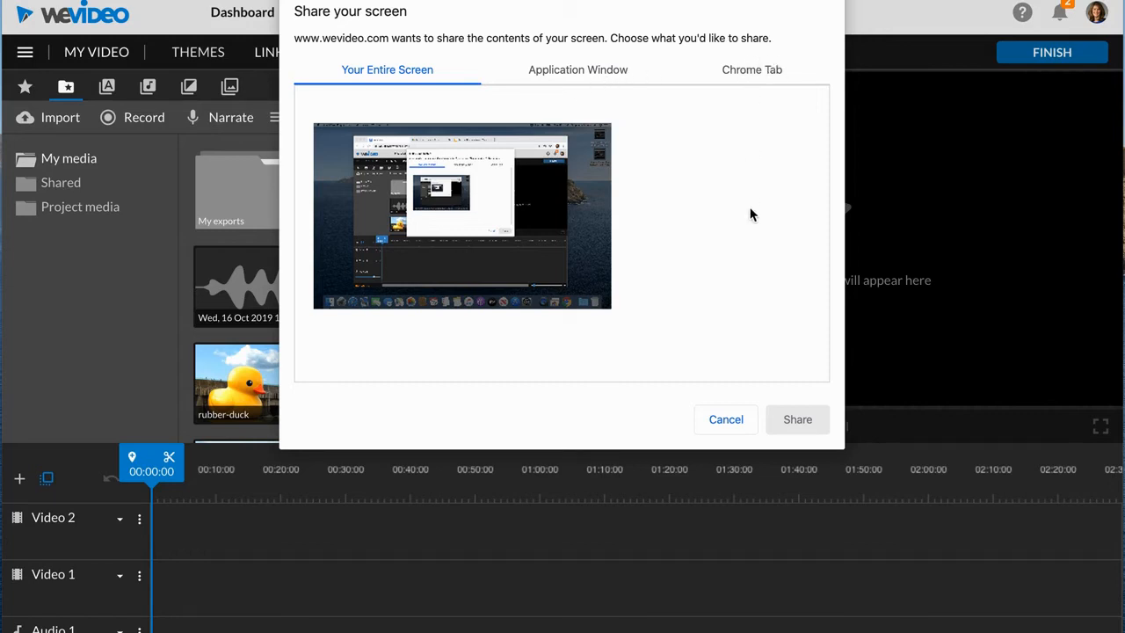
pyautogui.click(450, 202)
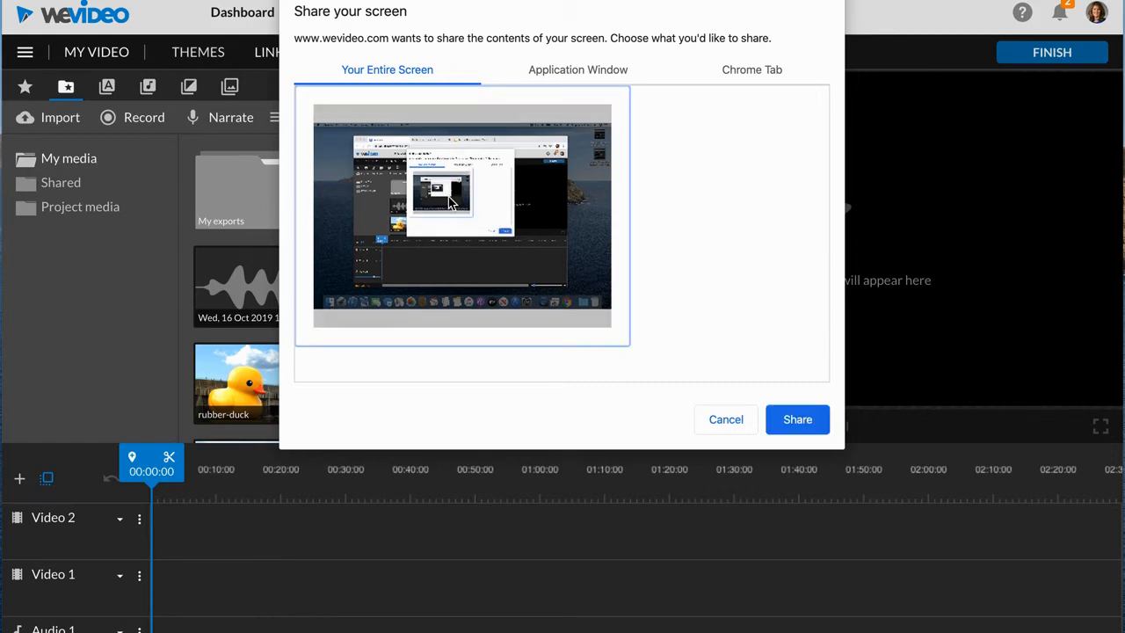
pyautogui.click(796, 420)
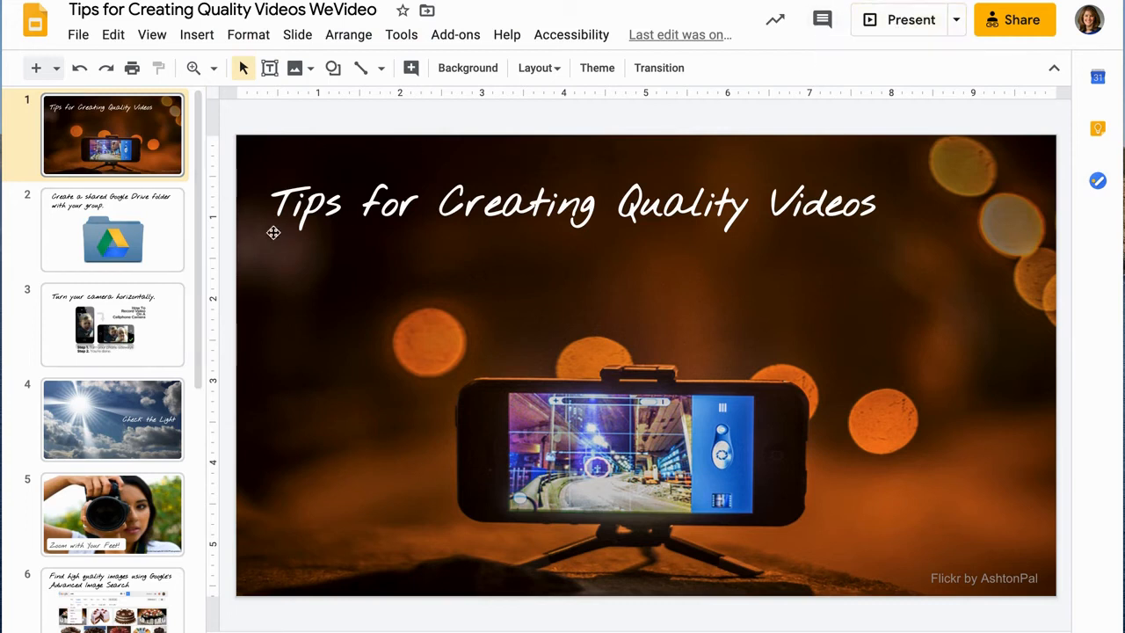
# - Show slides 2 and 3 of the Google Slides presentation "Tips for Creating Quality Videos WeVideo" while recording, and save the recording
pyautogui.click(150, 261)
pyautogui.click(159, 321)
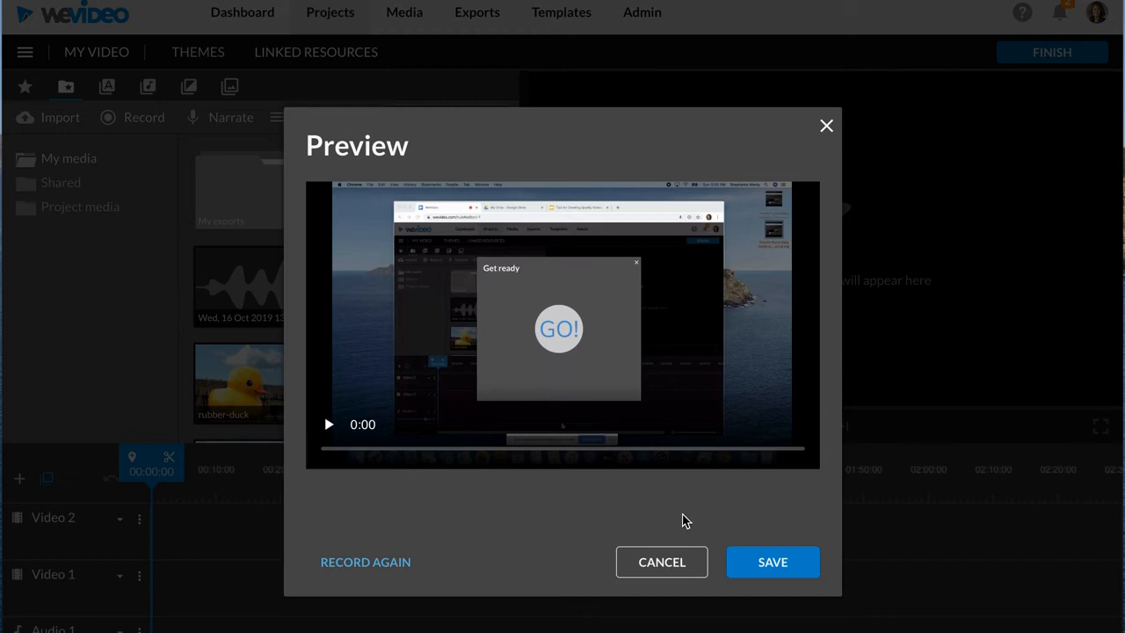
pyautogui.click(781, 563)
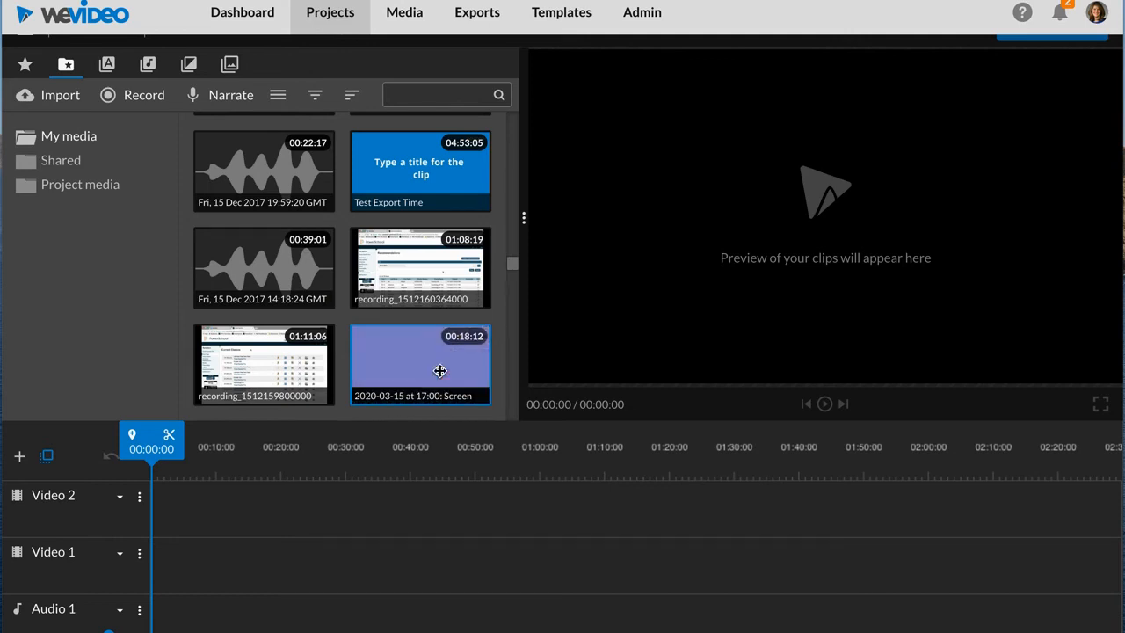
# - Place the new screen recording at the start of the Video 1 track
pyautogui.moveTo(434, 367); pyautogui.dragTo(191, 580)
pyautogui.moveTo(180, 599); pyautogui.dragTo(179, 594)
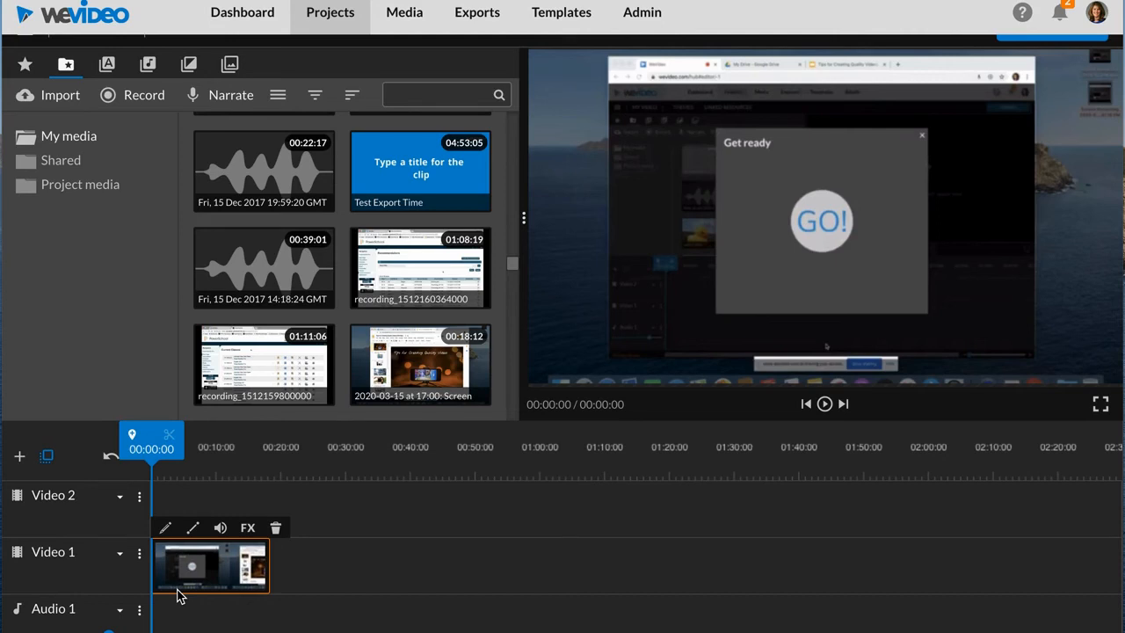
# - Finish the edit and set the export title to "Video Tutorial"
pyautogui.scroll(2, 244, 367)
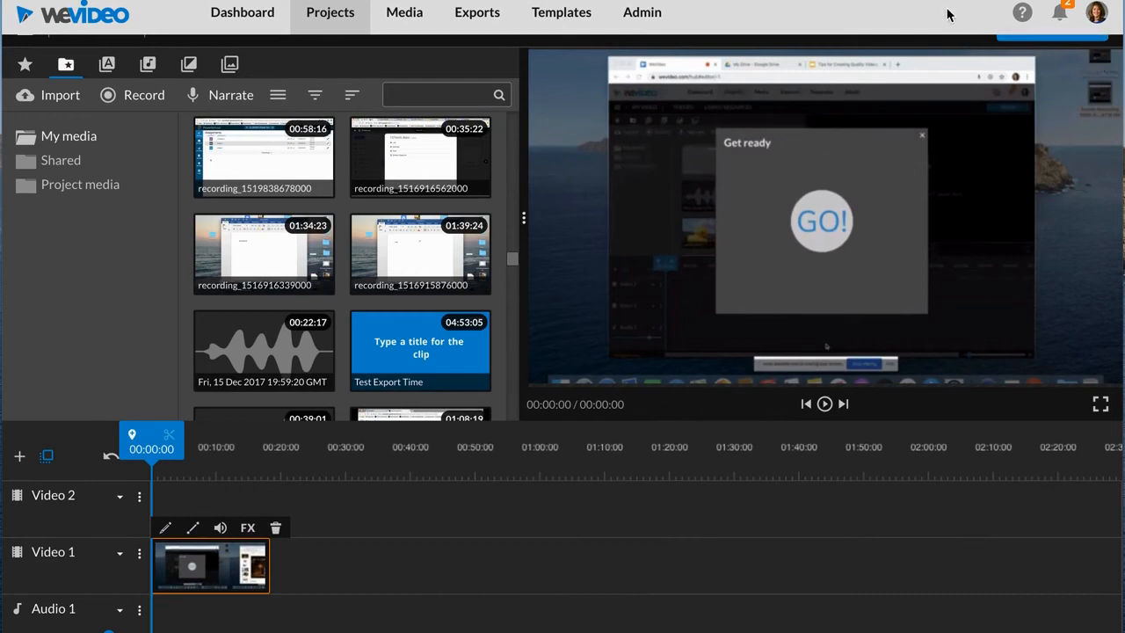
pyautogui.click(1047, 40)
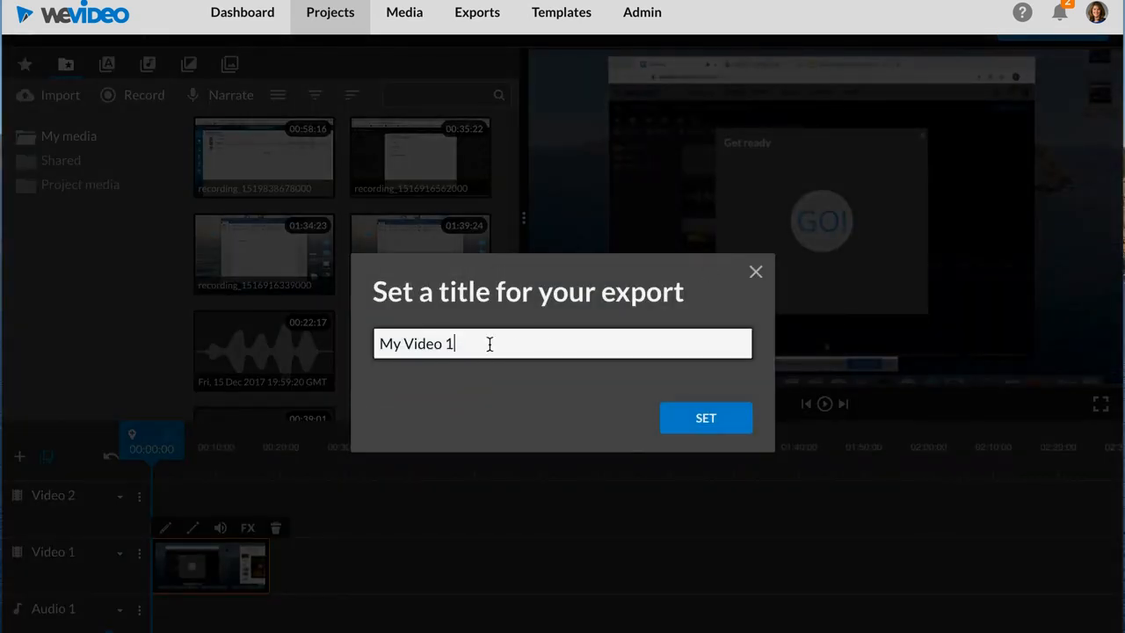
pyautogui.moveTo(490, 343); pyautogui.dragTo(376, 344)
pyautogui.press('BackSpace')
pyautogui.write('Video Tutorial')
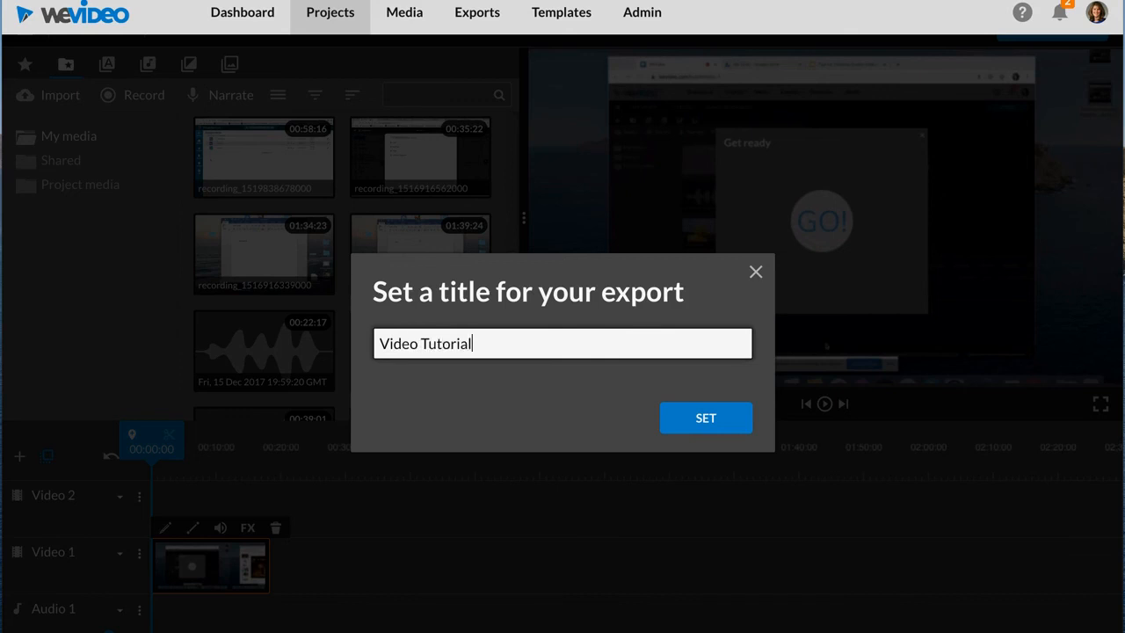
pyautogui.click(705, 419)
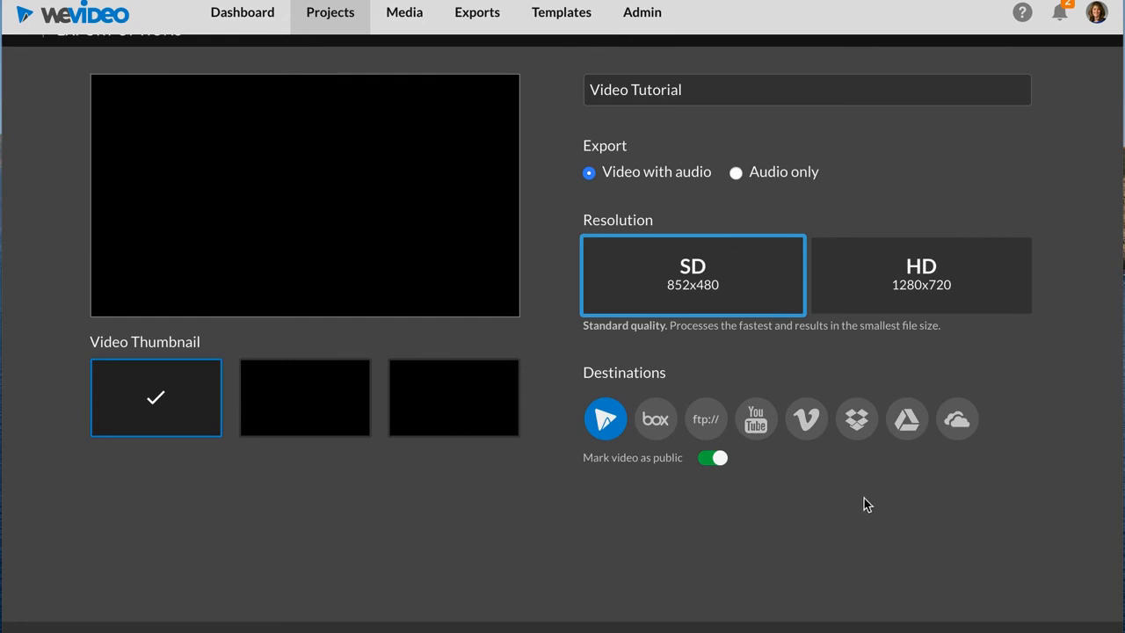
# - Add Google Drive and YouTube as export destinations and export the video
pyautogui.click(909, 425)
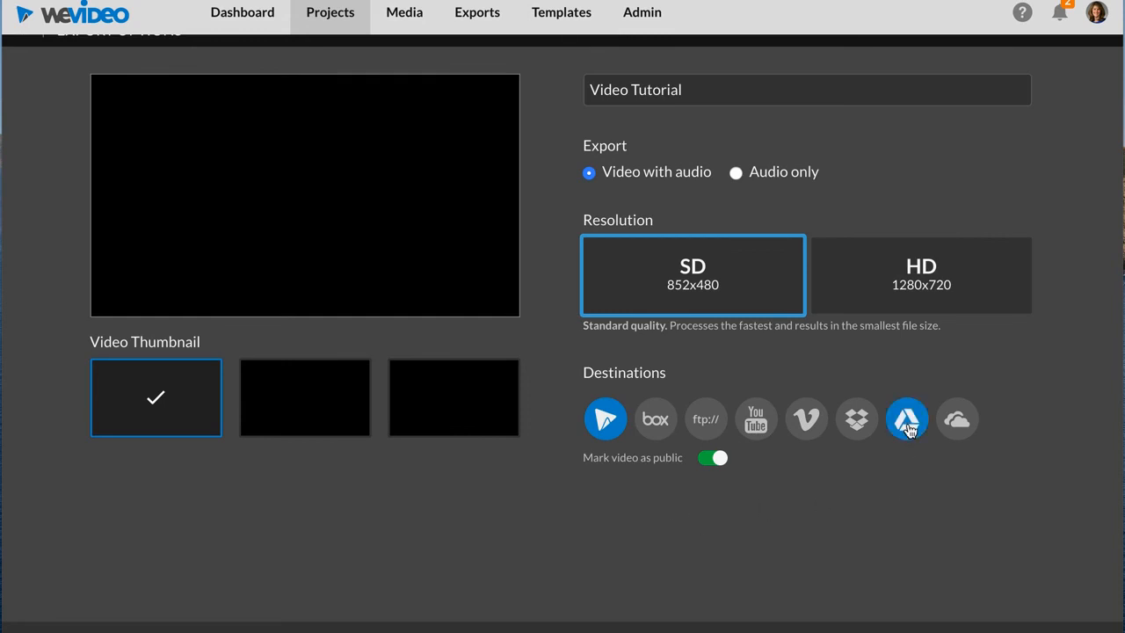
pyautogui.click(753, 428)
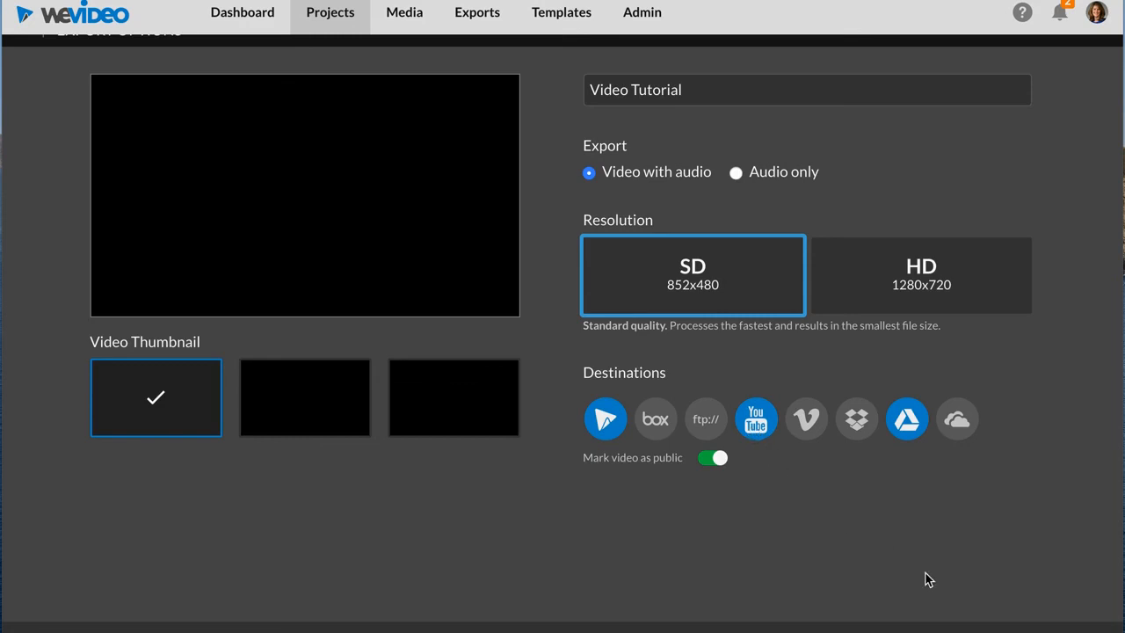
pyautogui.click(967, 629)
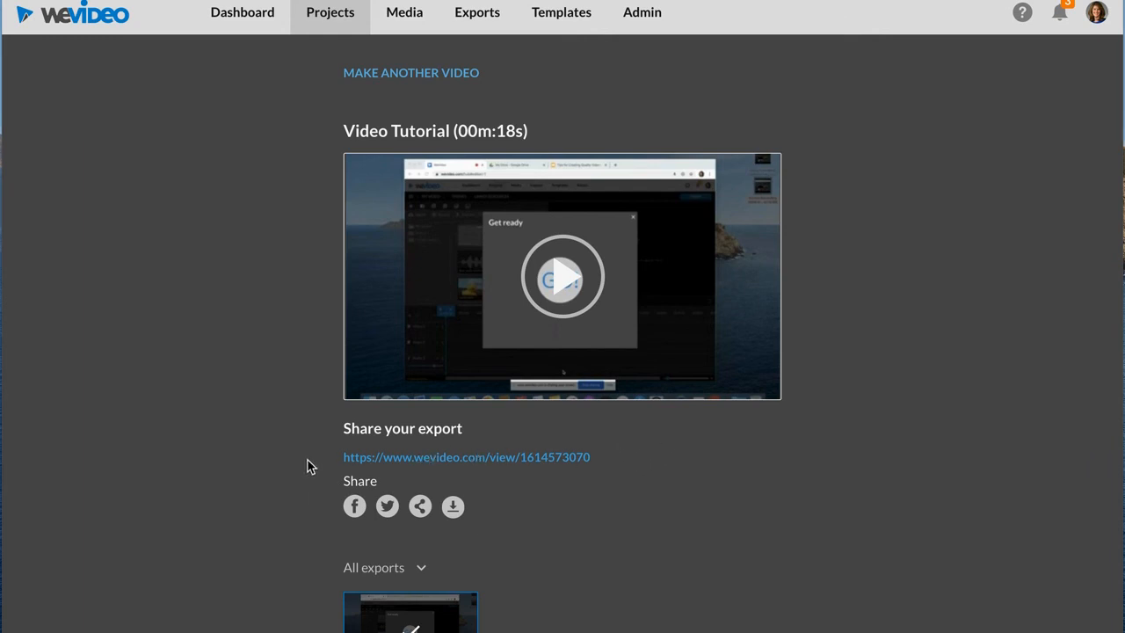
# - Select the share link of the exported video
pyautogui.moveTo(324, 458); pyautogui.dragTo(577, 455)
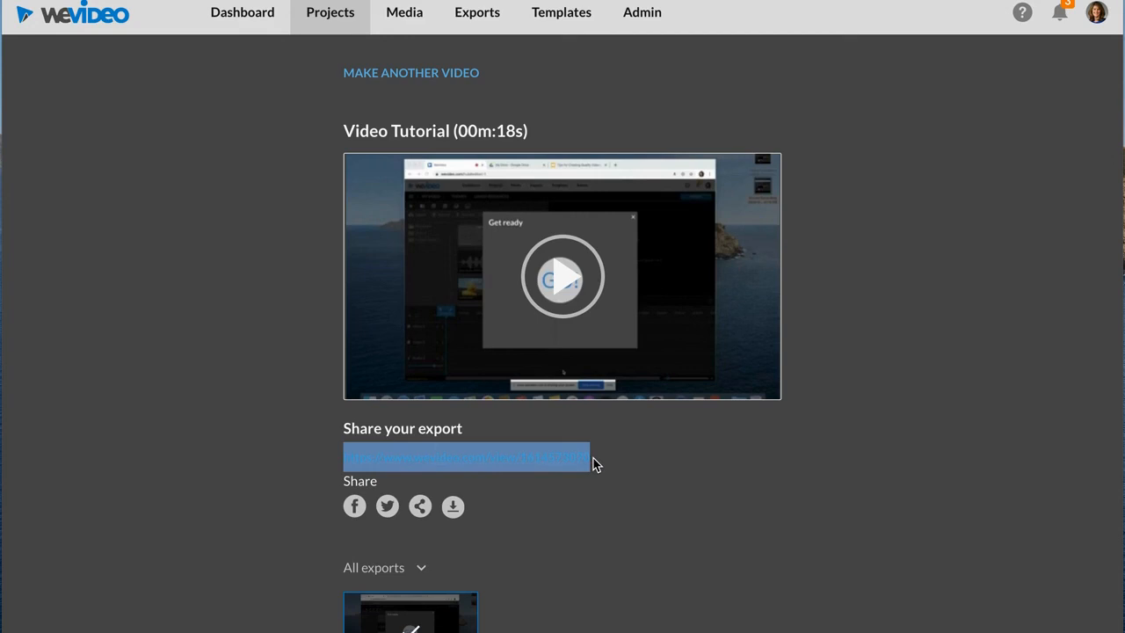